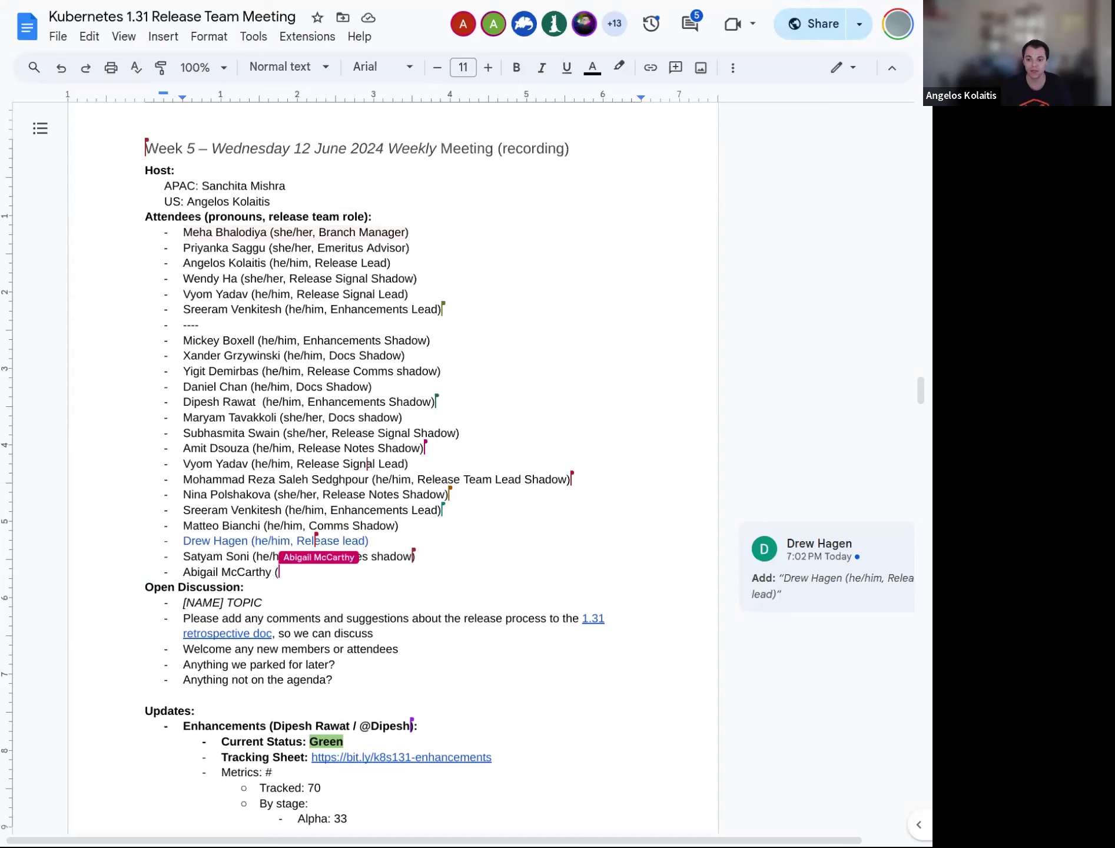
- Scroll down past the attendee list and Open Discussion items toward the Updates section
{"action": "scroll", "coordinate": [255, 423], "scroll_direction": "down", "scroll_amount": 4}
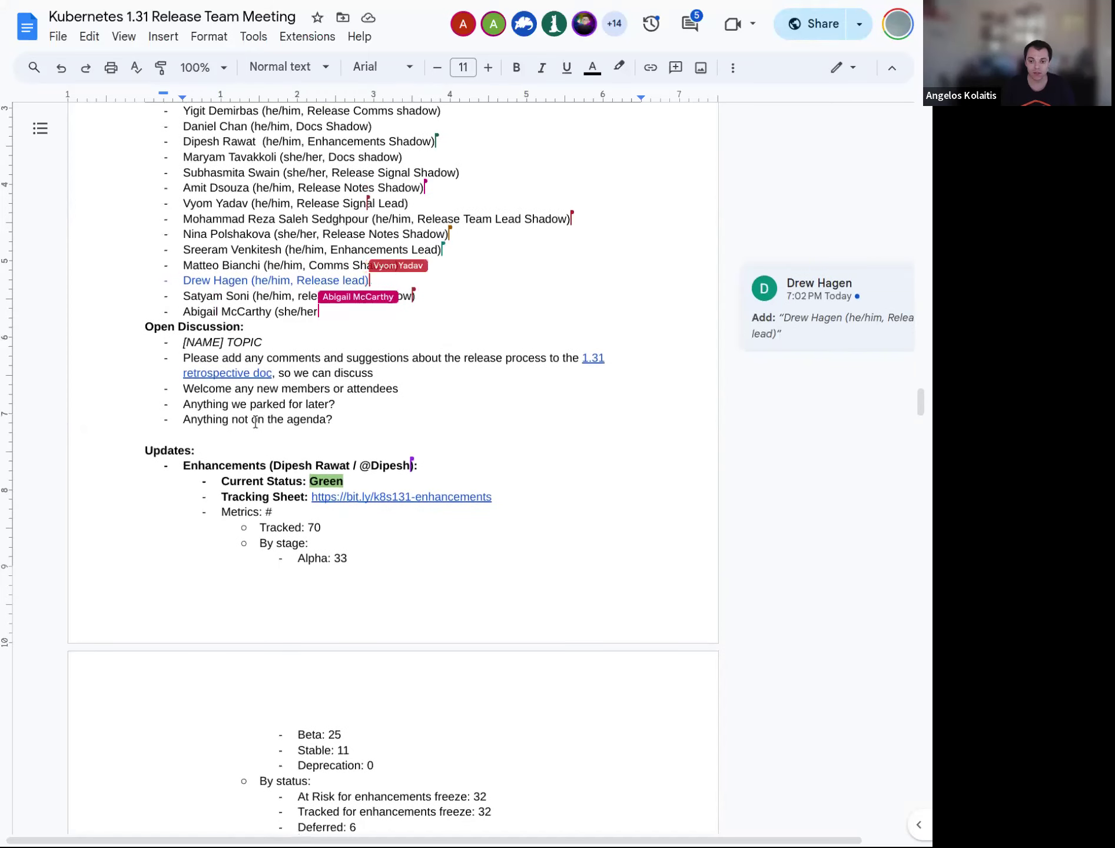
- Scroll through the Enhancements status, tracking sheet and 70-enhancement metrics to the Release Signal update
{"action": "scroll", "coordinate": [200, 338], "scroll_direction": "down", "scroll_amount": 3}
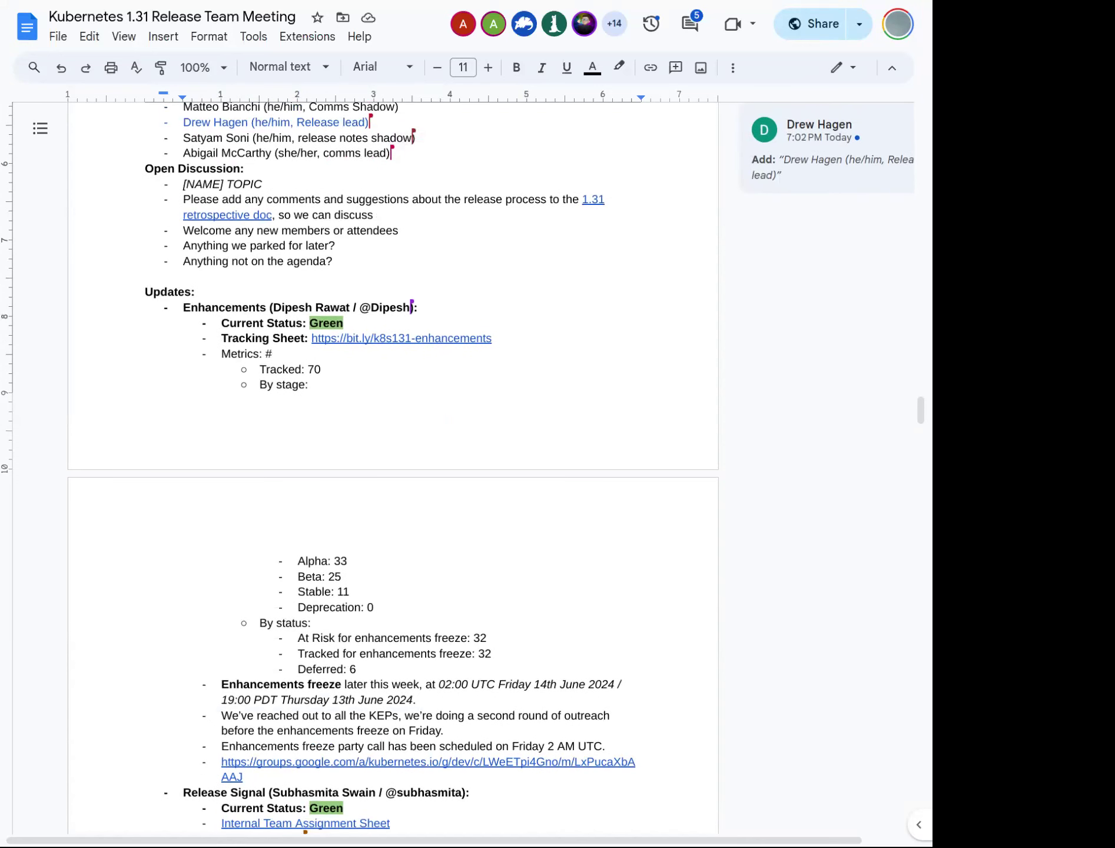
{"action": "scroll", "coordinate": [331, 510], "scroll_direction": "down", "scroll_amount": 3}
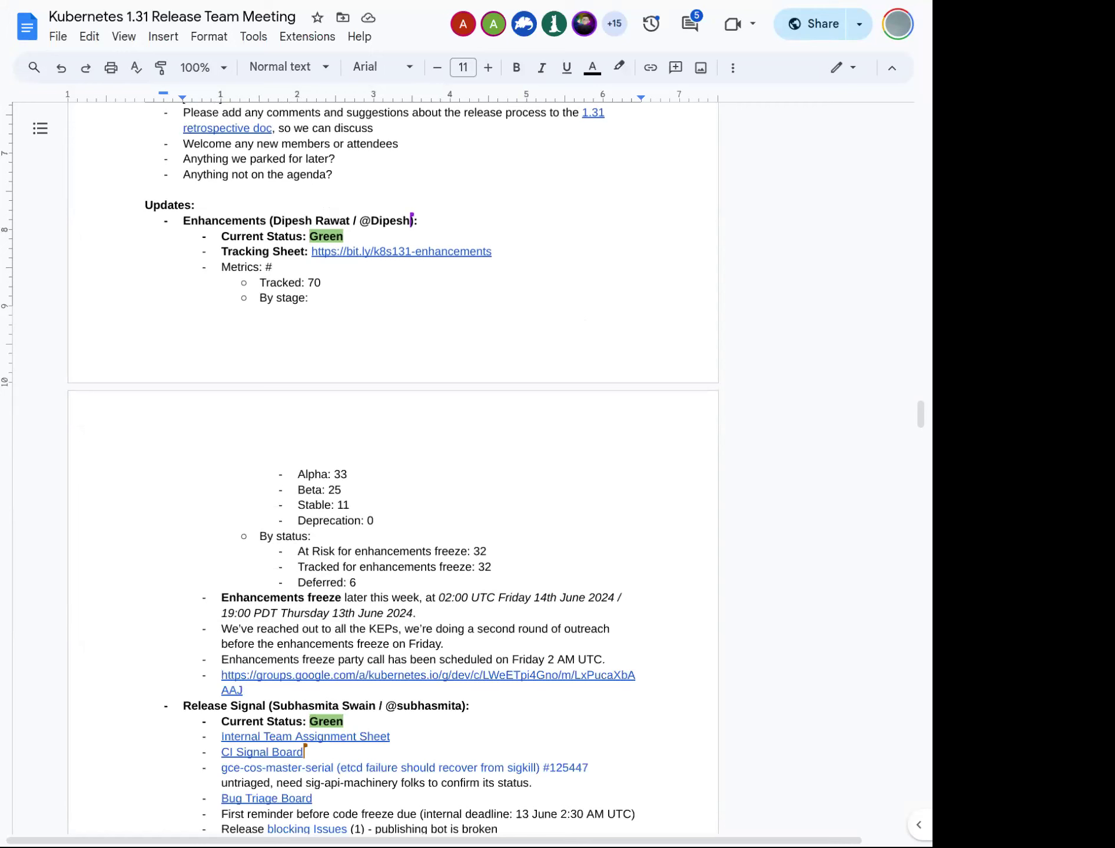
{"action": "scroll", "coordinate": [160, 331], "scroll_direction": "down", "scroll_amount": 3}
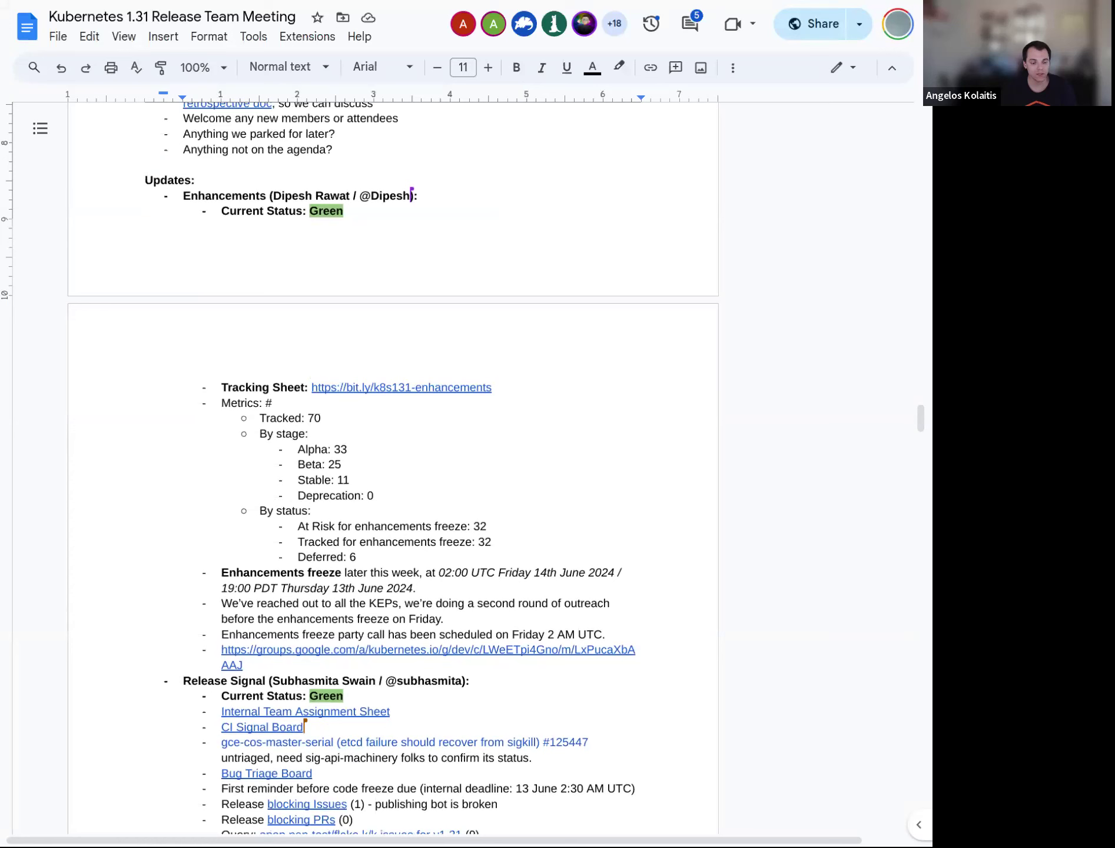
- Scroll down past the Release Signal update to the Docs team section
{"action": "scroll", "coordinate": [287, 561], "scroll_direction": "down", "scroll_amount": 2}
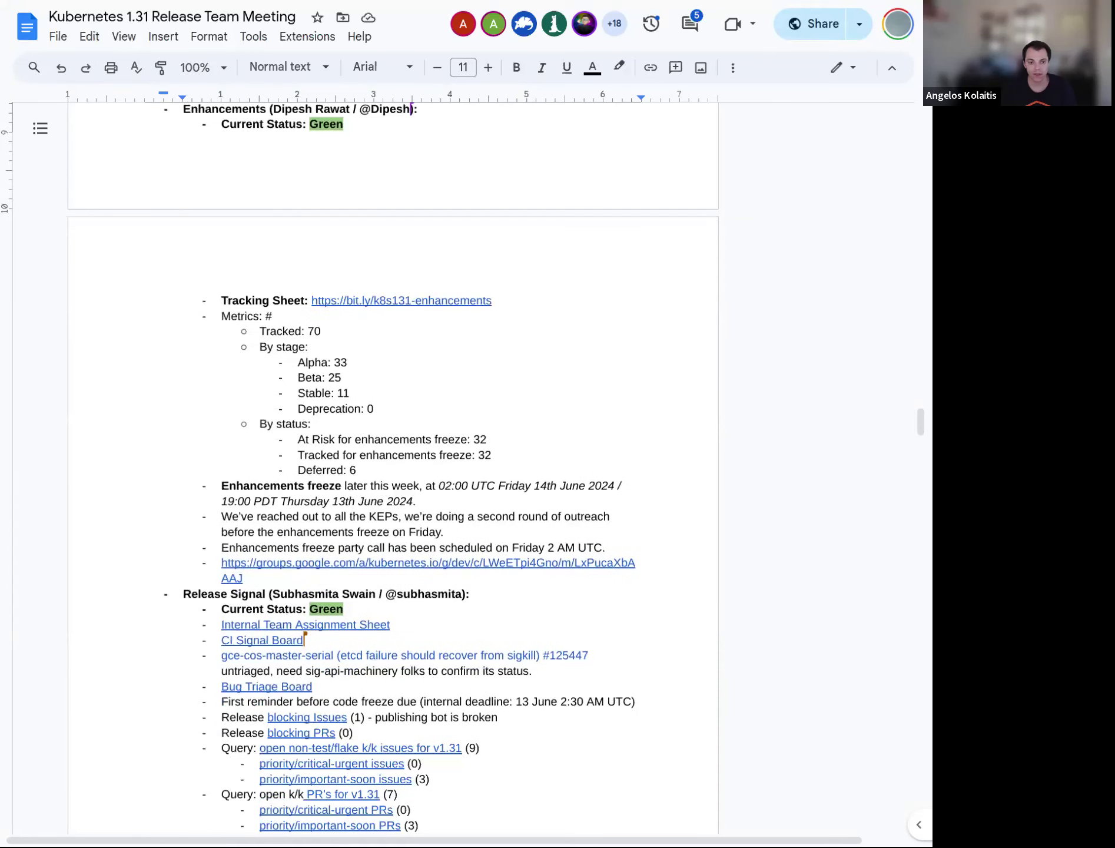
{"action": "scroll", "coordinate": [294, 614], "scroll_direction": "down", "scroll_amount": 2}
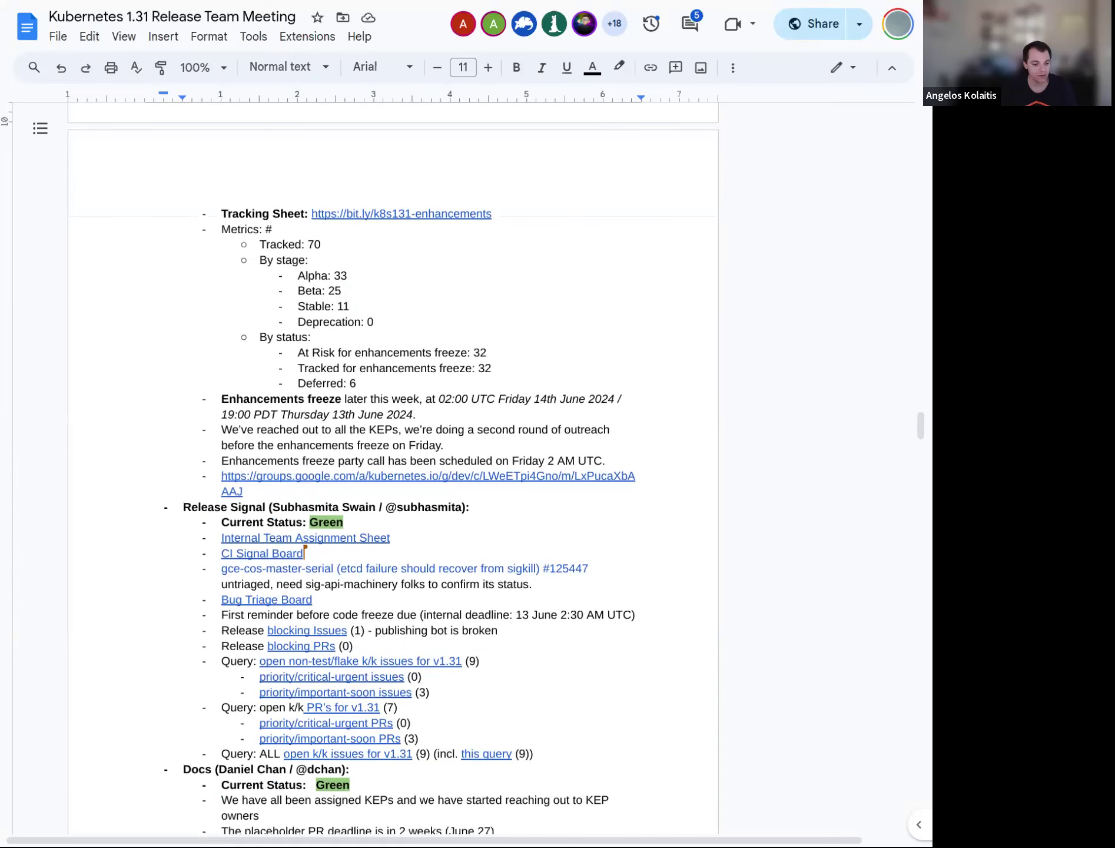
{"action": "scroll", "coordinate": [209, 539], "scroll_direction": "down", "scroll_amount": 2}
{"action": "scroll", "coordinate": [235, 518], "scroll_direction": "down", "scroll_amount": 4}
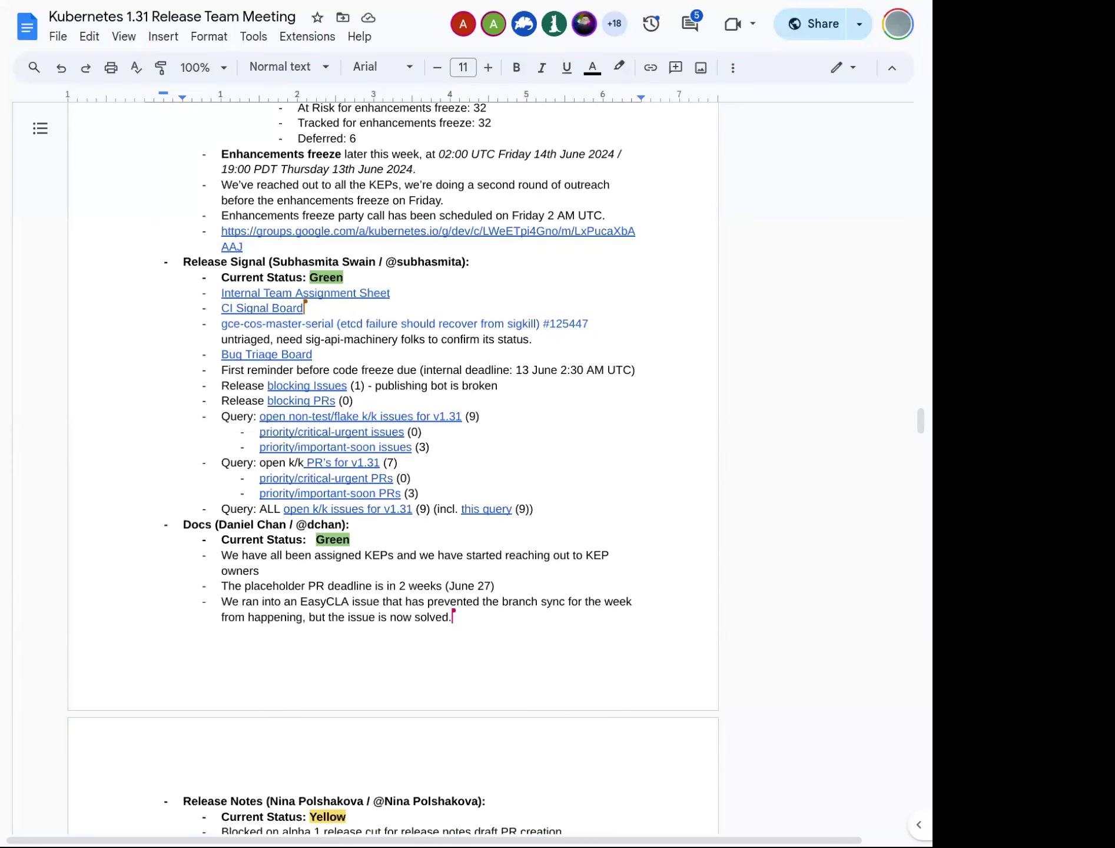
- Bring up and dismiss the context menu on the freeze party call line, then scroll to Release Notes and Comms
{"action": "right_click", "coordinate": [458, 216]}
{"action": "key", "text": "Escape"}
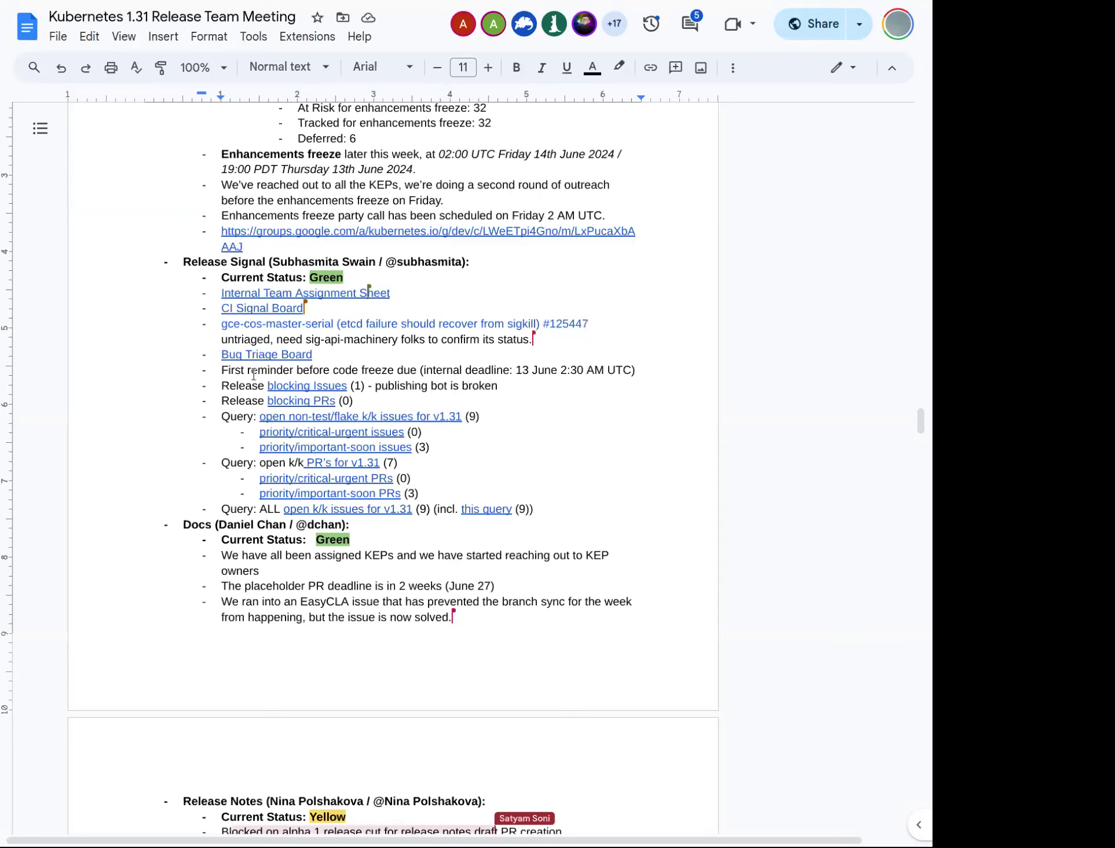
{"action": "scroll", "coordinate": [253, 375], "scroll_direction": "down", "scroll_amount": 2}
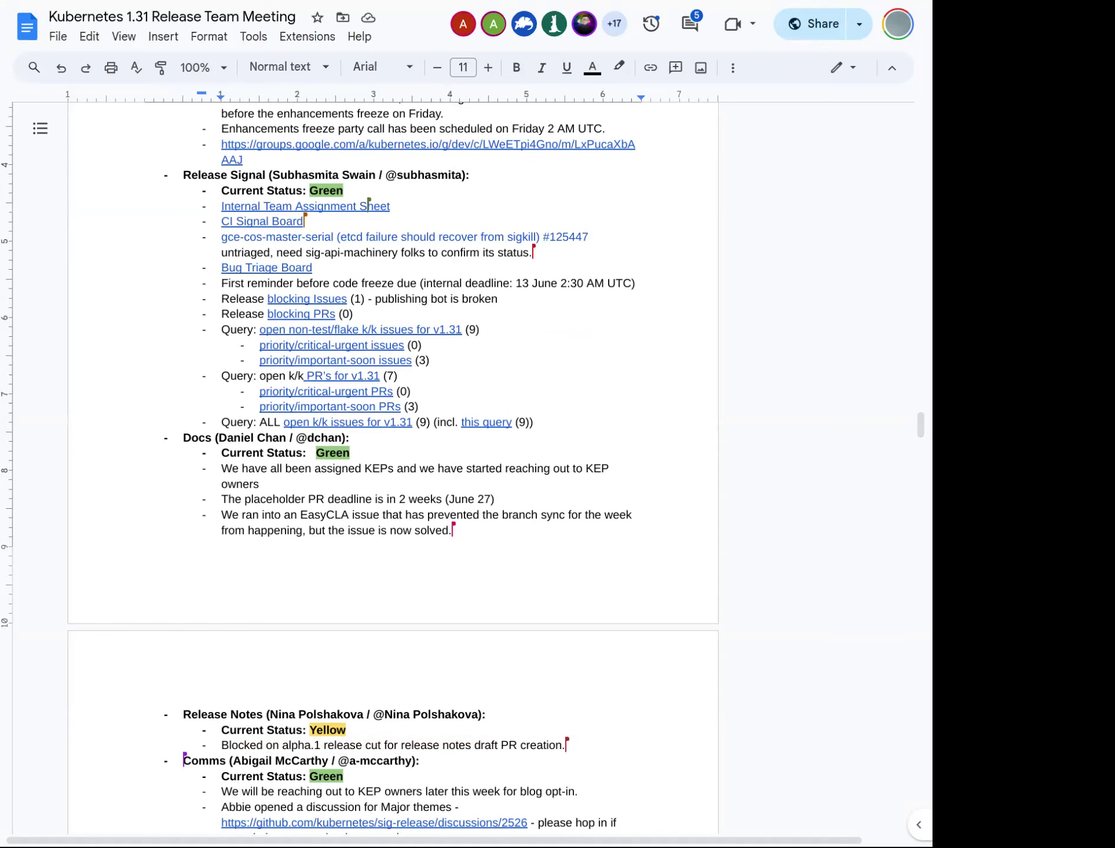
- Scroll down past Release Branch Management to SIG-scalability and the Walk Project Board section
{"action": "scroll", "coordinate": [248, 345], "scroll_direction": "down", "scroll_amount": 2}
{"action": "scroll", "coordinate": [248, 345], "scroll_direction": "up", "scroll_amount": 2}
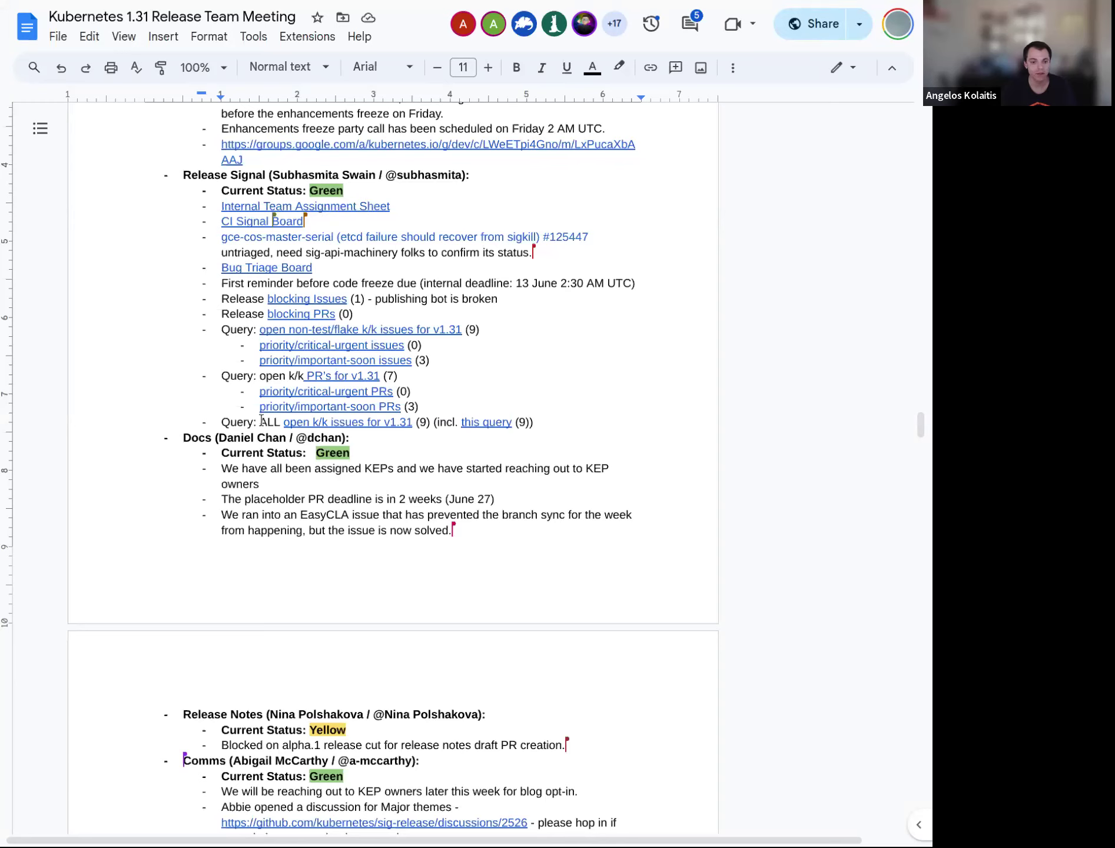
{"action": "scroll", "coordinate": [261, 420], "scroll_direction": "down", "scroll_amount": 3}
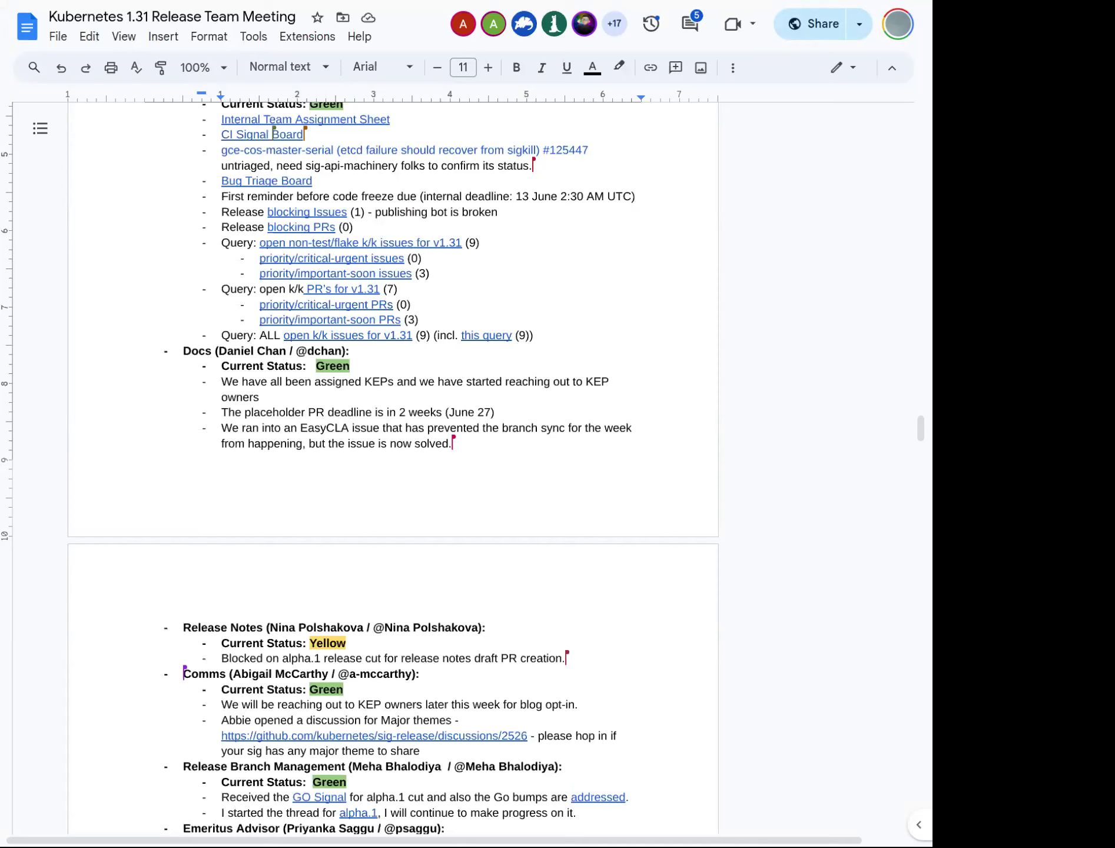
{"action": "scroll", "coordinate": [239, 429], "scroll_direction": "down", "scroll_amount": 3}
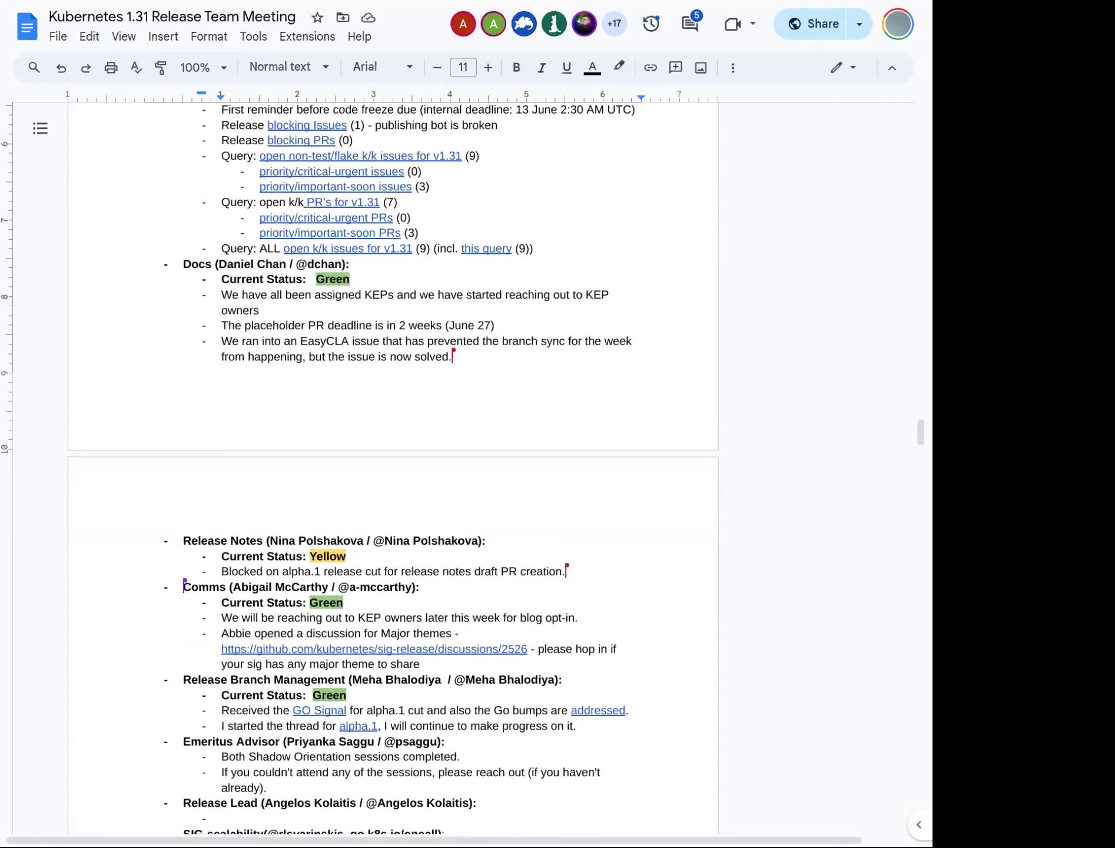
{"action": "scroll", "coordinate": [323, 397], "scroll_direction": "down", "scroll_amount": 3}
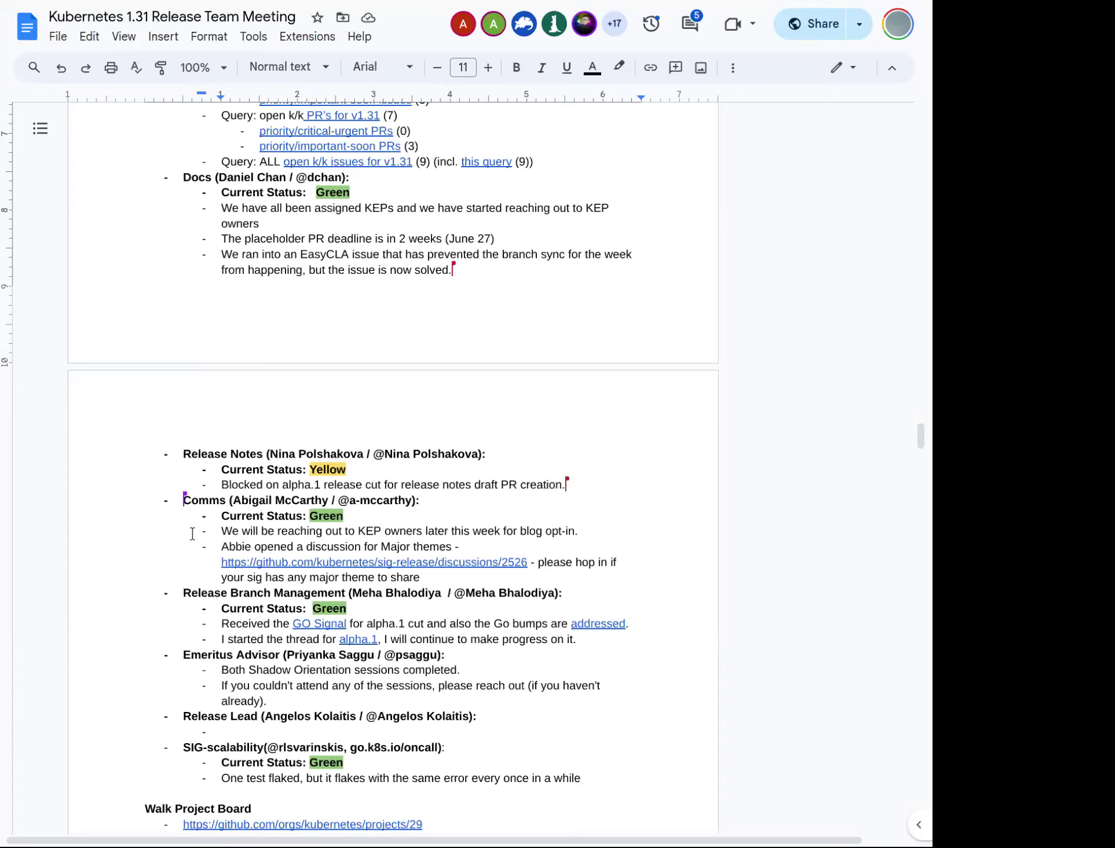
- Scroll slightly past the Walk Project Board link to reveal the Week 4 Wednesday attendees
{"action": "scroll", "coordinate": [193, 534], "scroll_direction": "down", "scroll_amount": 3}
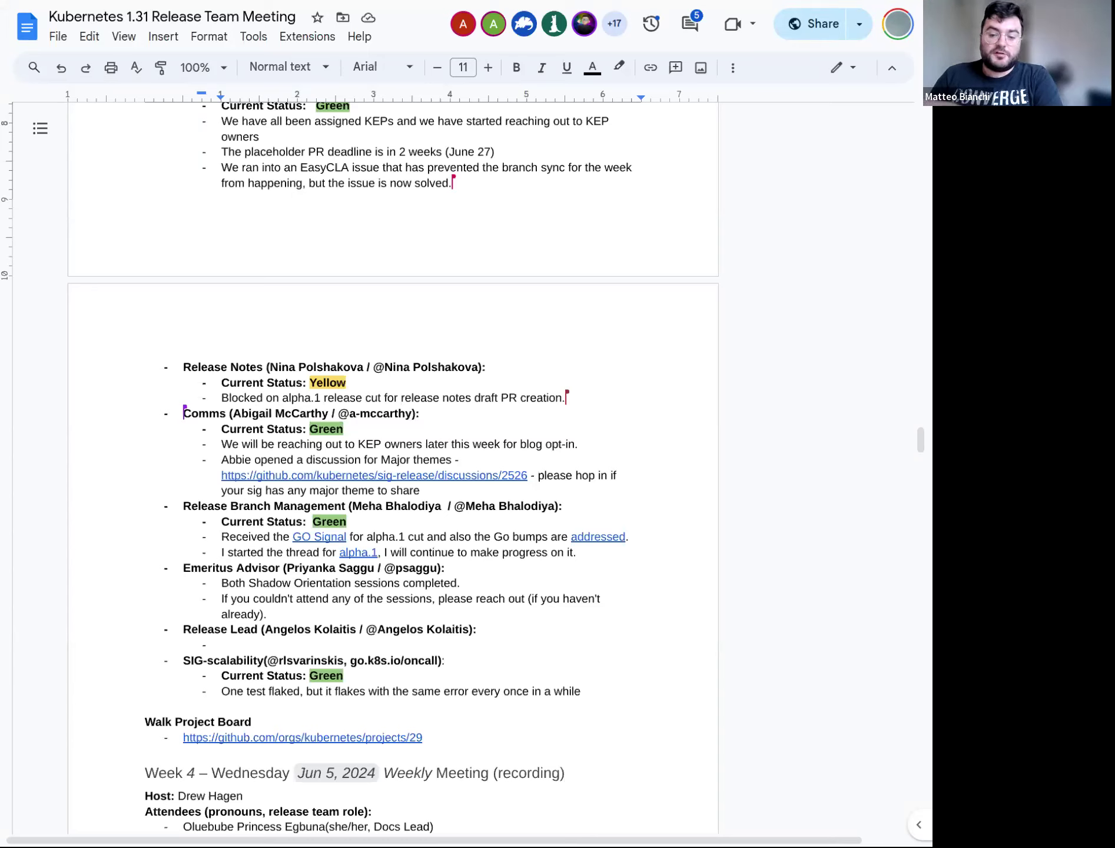
- Scroll down to the Emeritus Advisor update reporting both Shadow Orientation sessions completed
{"action": "scroll", "coordinate": [217, 439], "scroll_direction": "down", "scroll_amount": 2}
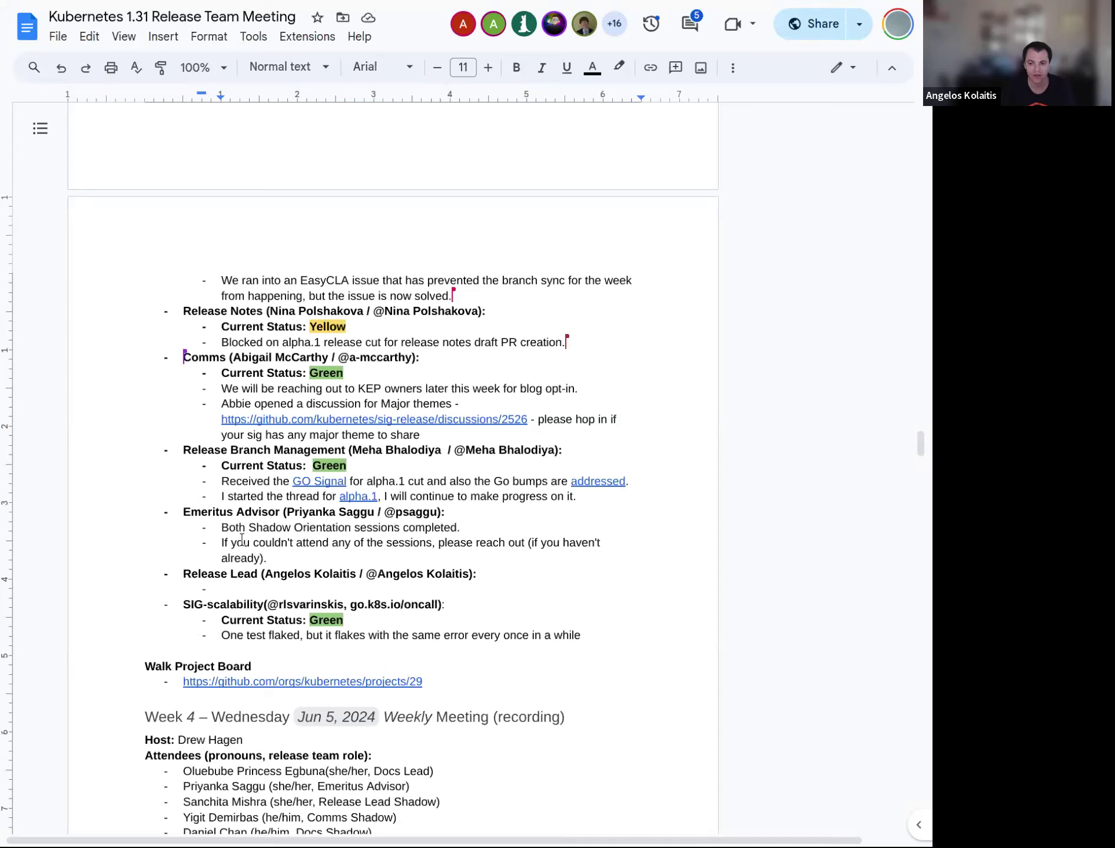
- Select and deselect the missed-sessions reach-out note, then place the cursor in the empty Release Lead bullet
{"action": "mouse_move", "coordinate": [226, 540]}
{"action": "left_mouse_down"}
{"action": "mouse_move", "coordinate": [291, 549]}
{"action": "mouse_move", "coordinate": [285, 557]}
{"action": "left_mouse_up"}
{"action": "left_click", "coordinate": [264, 553]}
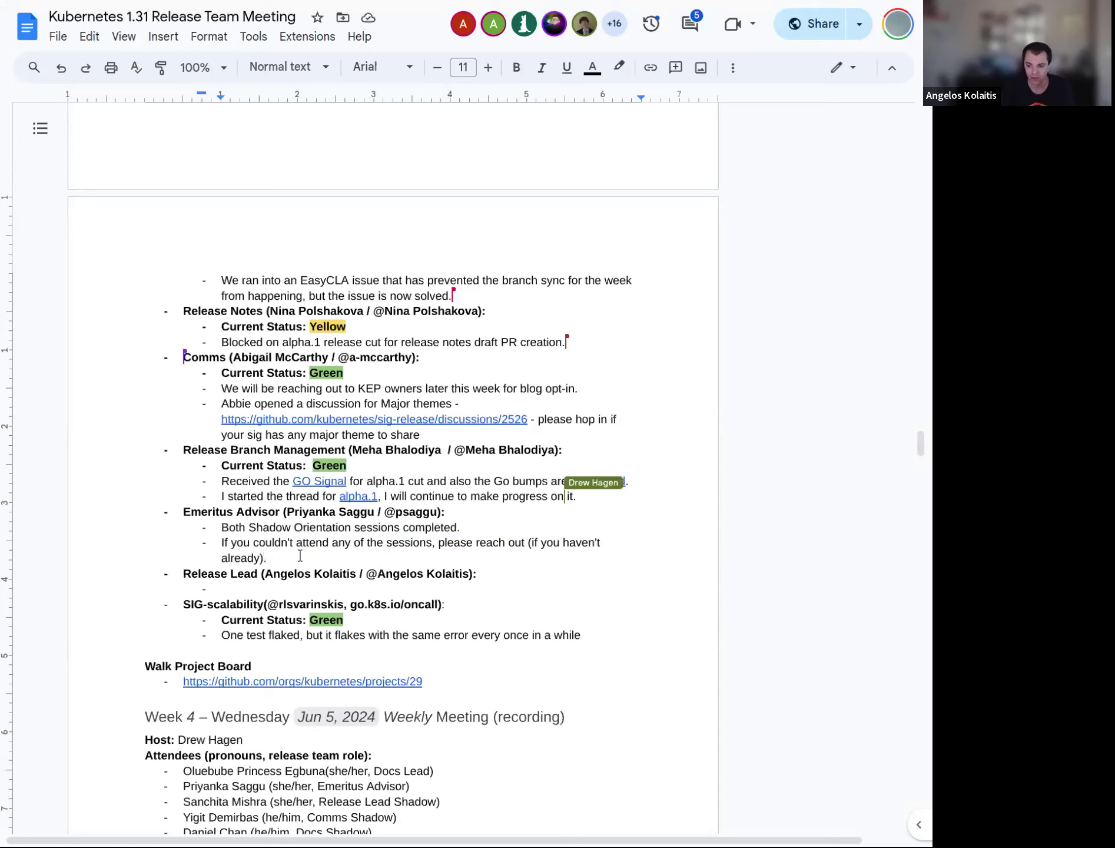
{"action": "left_click_drag", "start_coordinate": [265, 558], "coordinate": [223, 540]}
{"action": "left_click", "coordinate": [224, 541]}
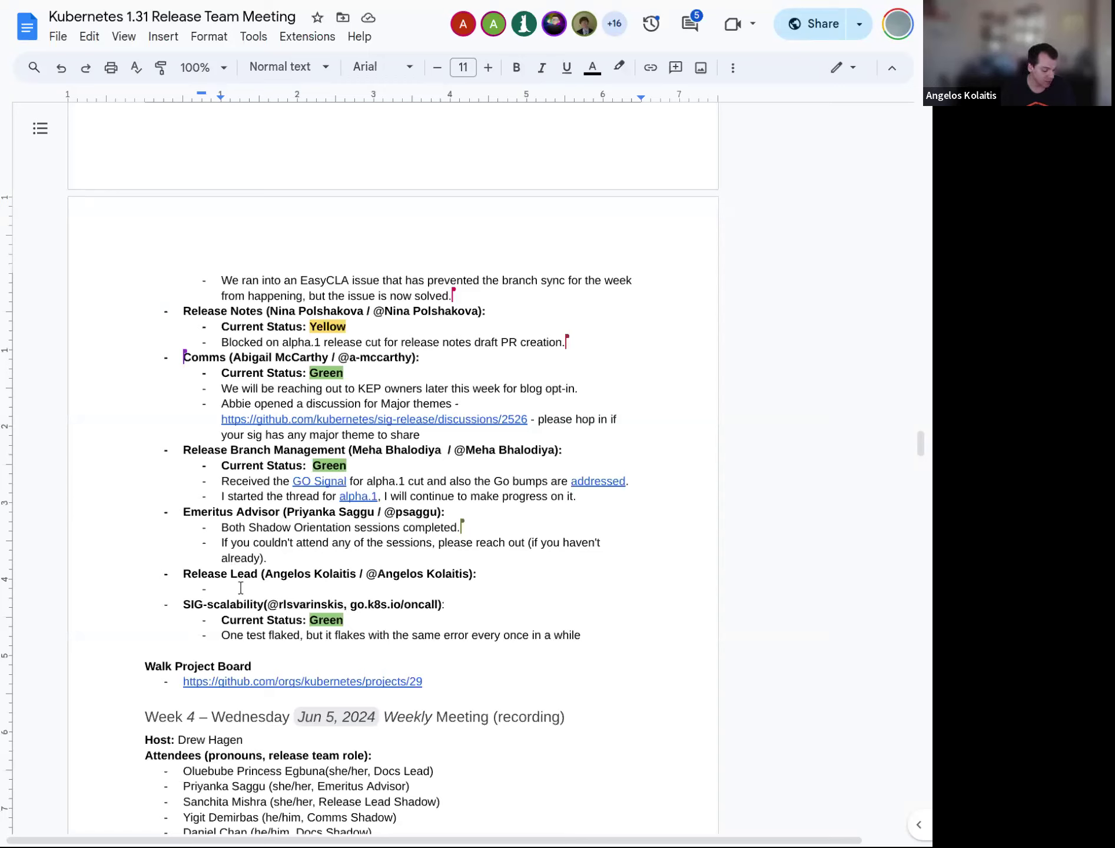
{"action": "left_click", "coordinate": [217, 575]}
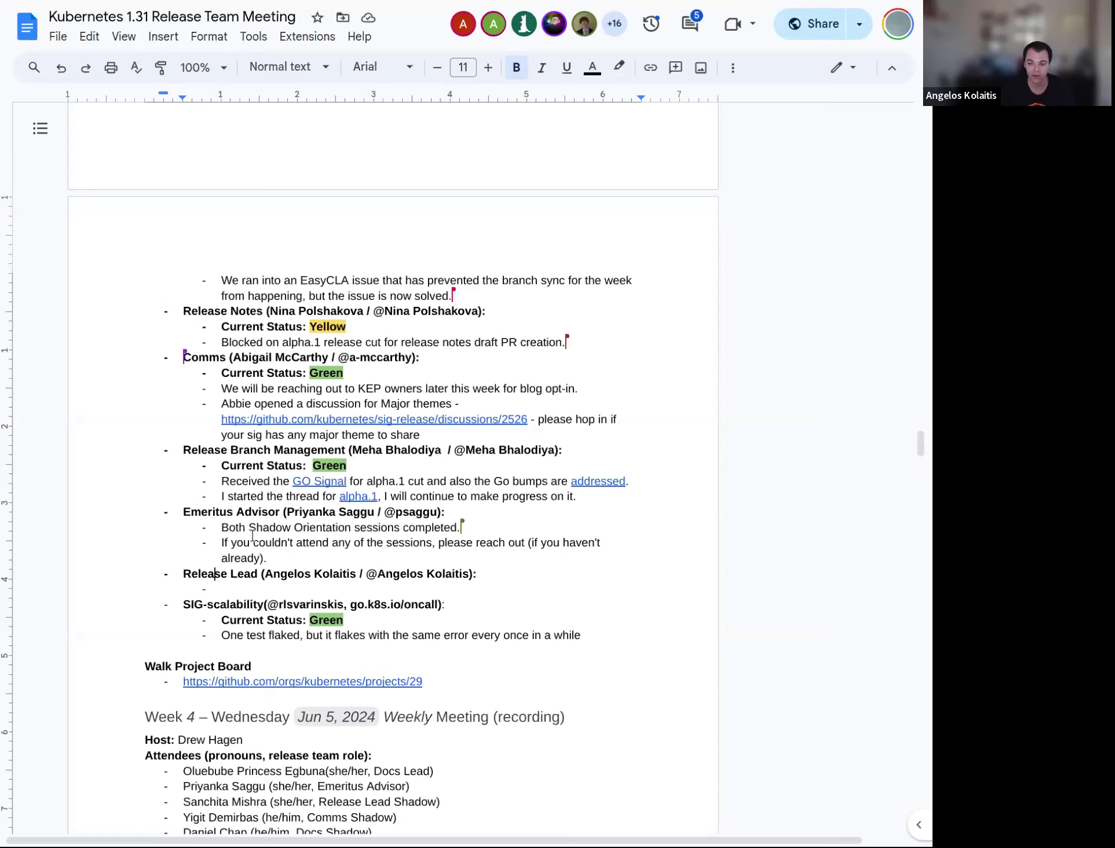
{"action": "left_click", "coordinate": [223, 590]}
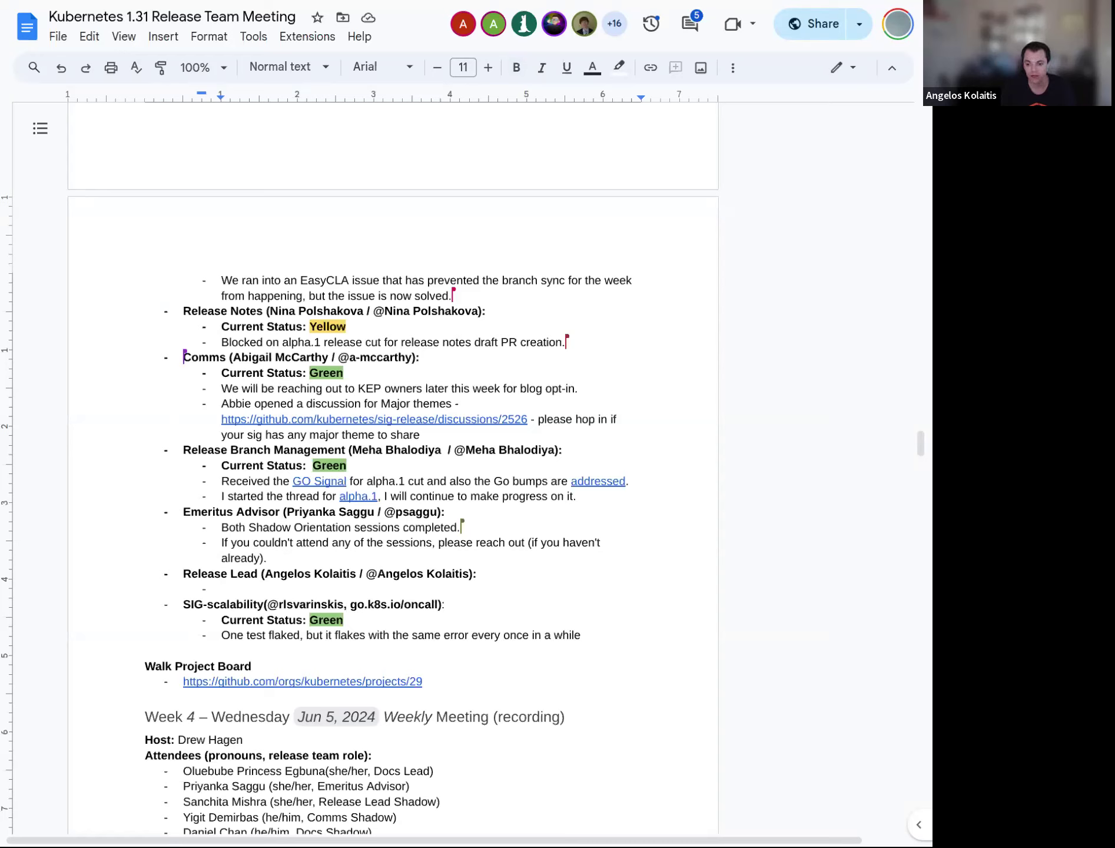
{"action": "left_click_drag", "start_coordinate": [183, 604], "coordinate": [345, 604]}
{"action": "left_click", "coordinate": [265, 605]}
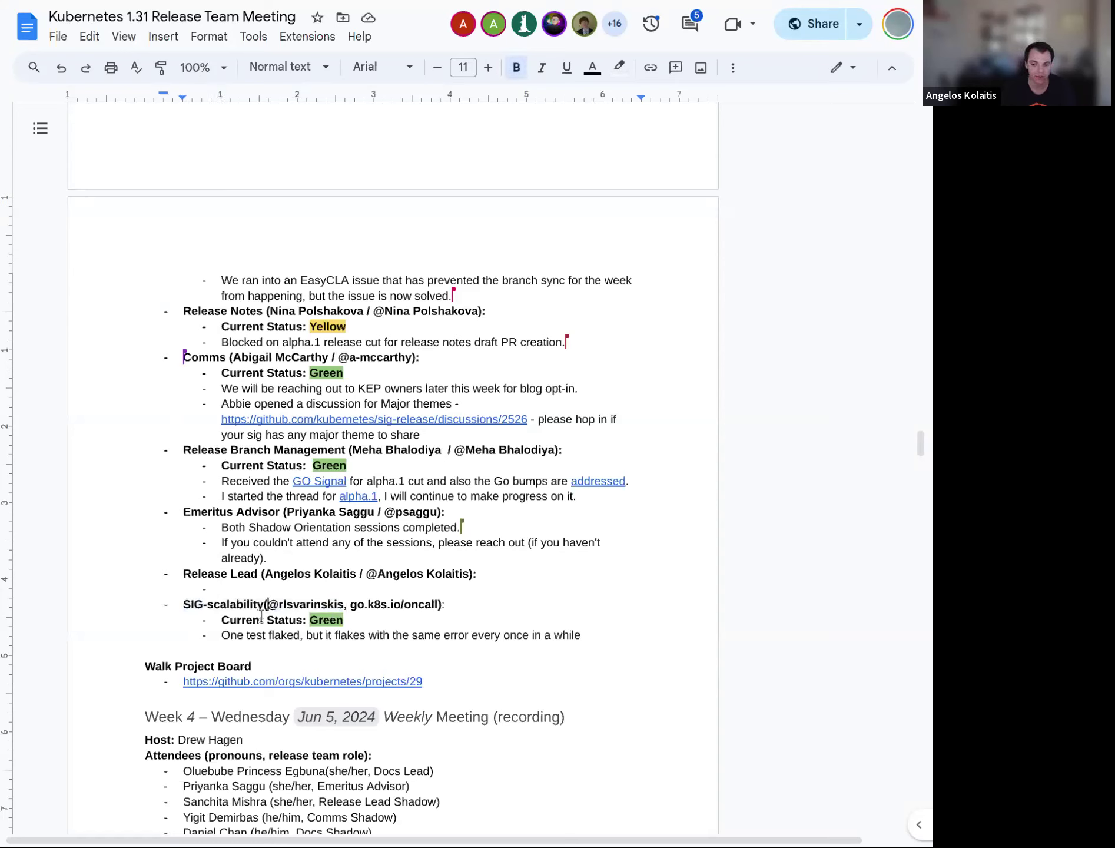